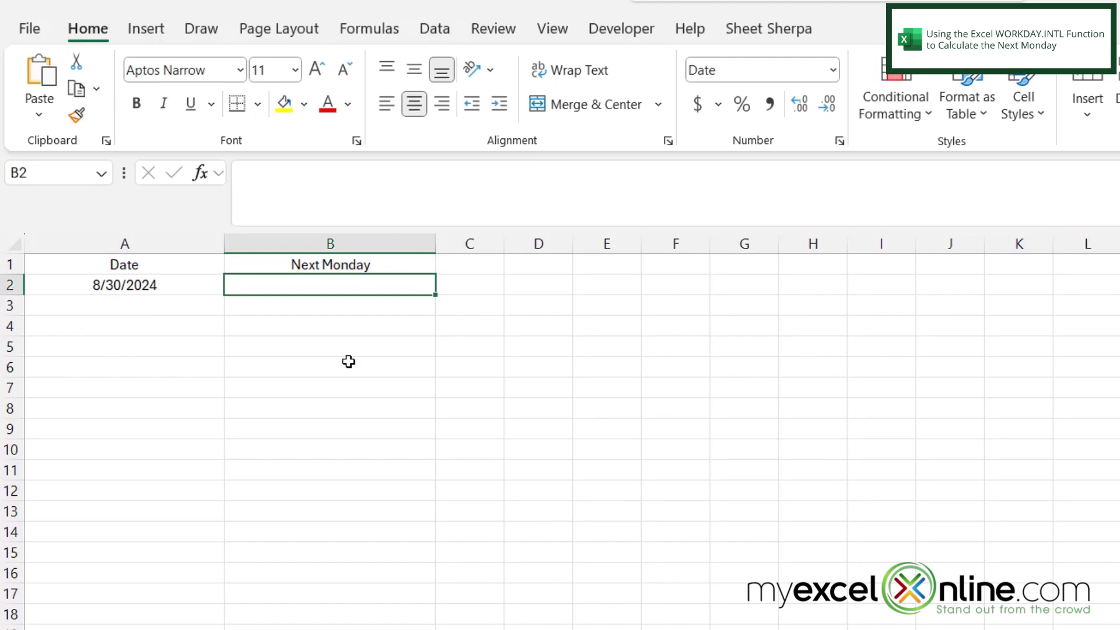
{"action": "type", "text": "="}
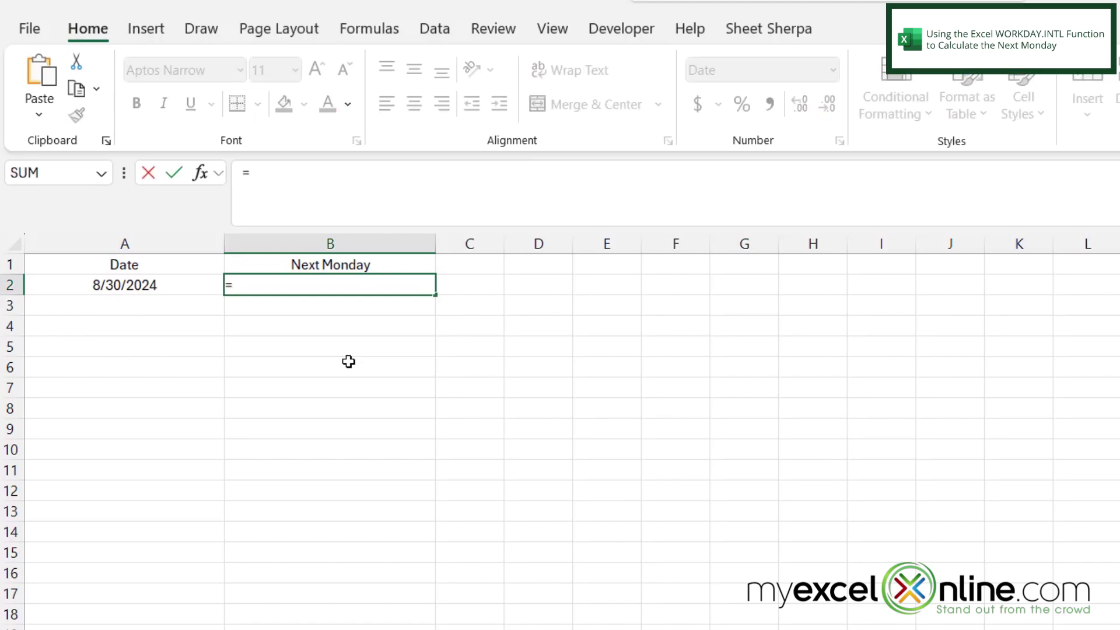
{"action": "type", "text": "workday"}
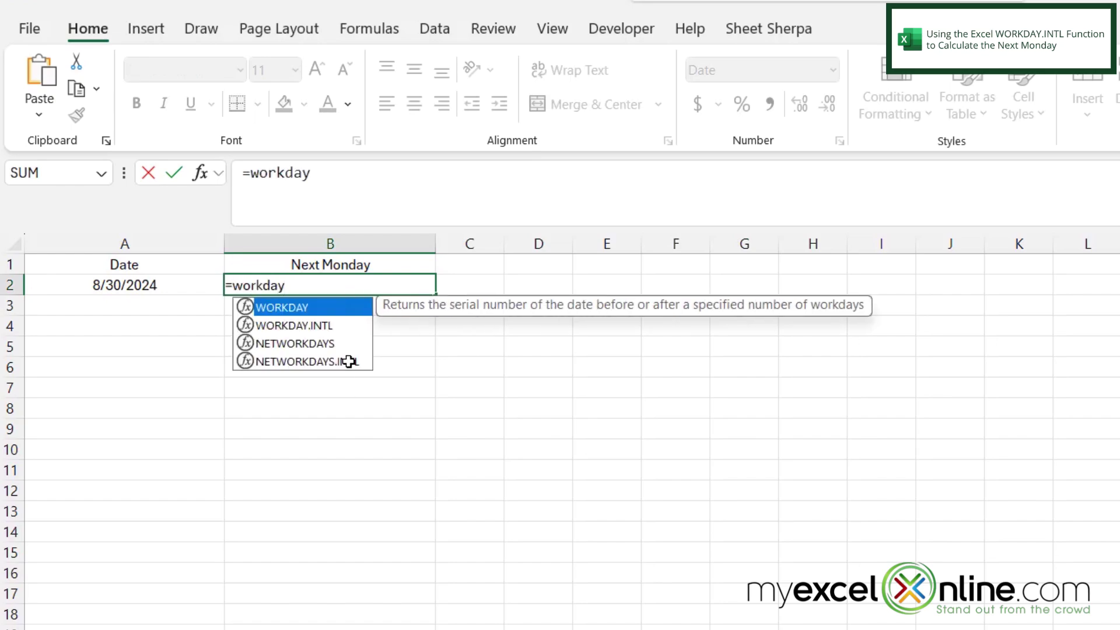
{"action": "type", "text": ".in"}
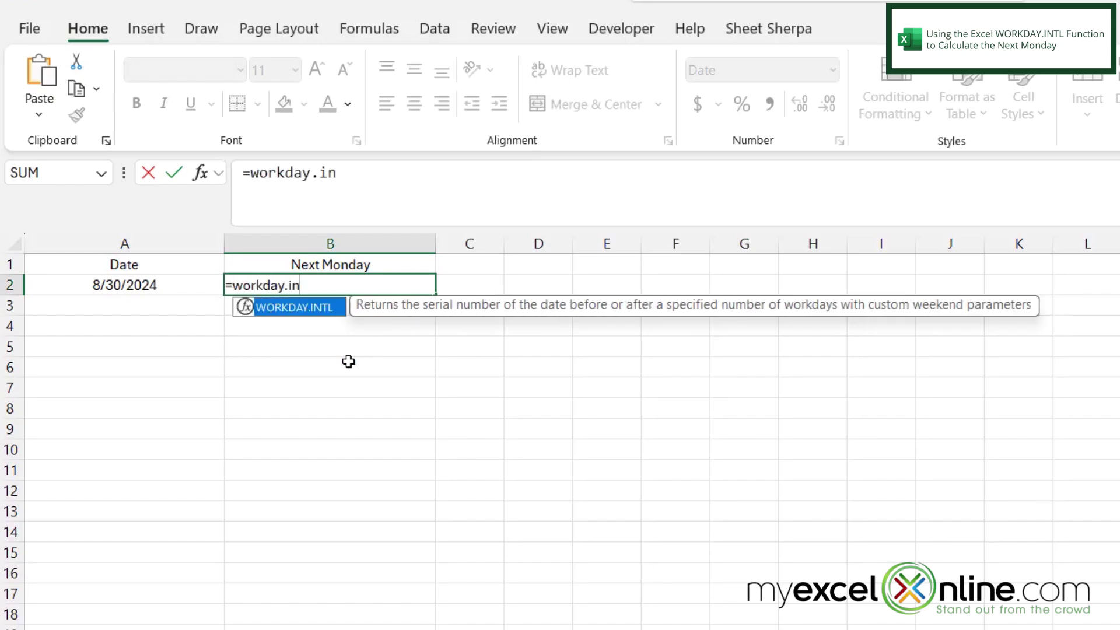
{"action": "type", "text": "tl("}
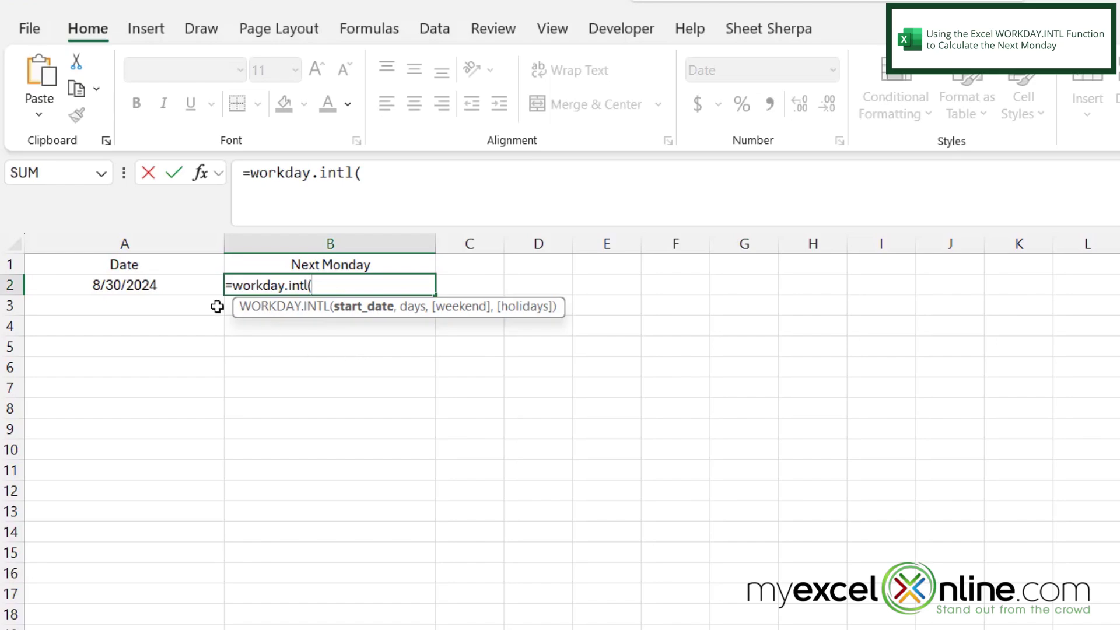
- Use A2 as the start date, 1 as the days, and begin the weekend string with "0
{"action": "left_click", "coordinate": [139, 284]}
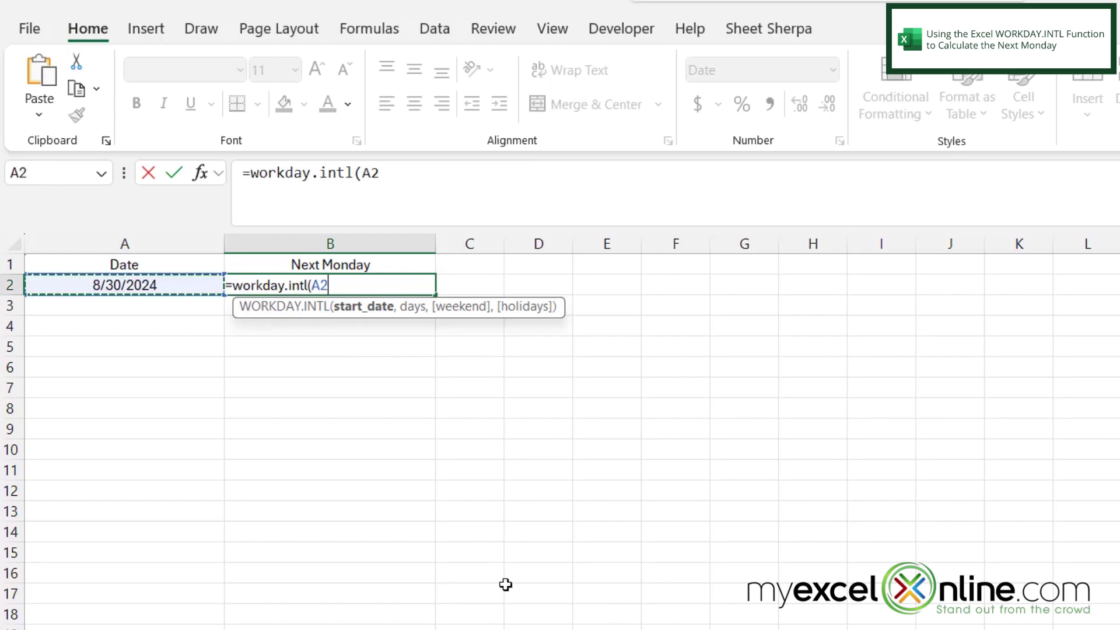
{"action": "type", "text": ","}
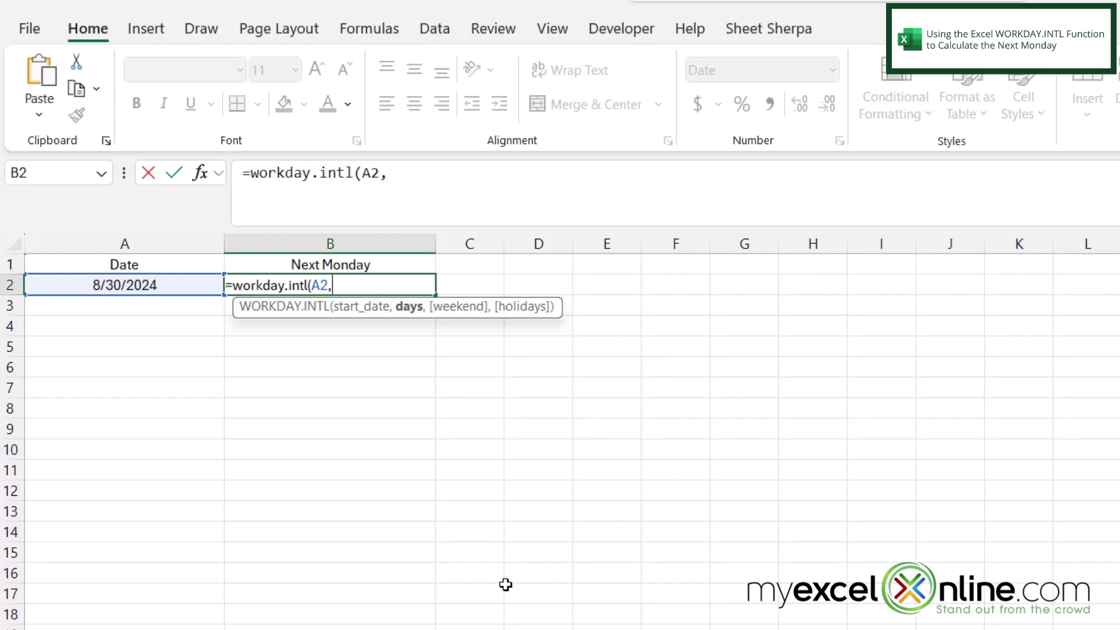
{"action": "type", "text": "1"}
{"action": "type", "text": ","}
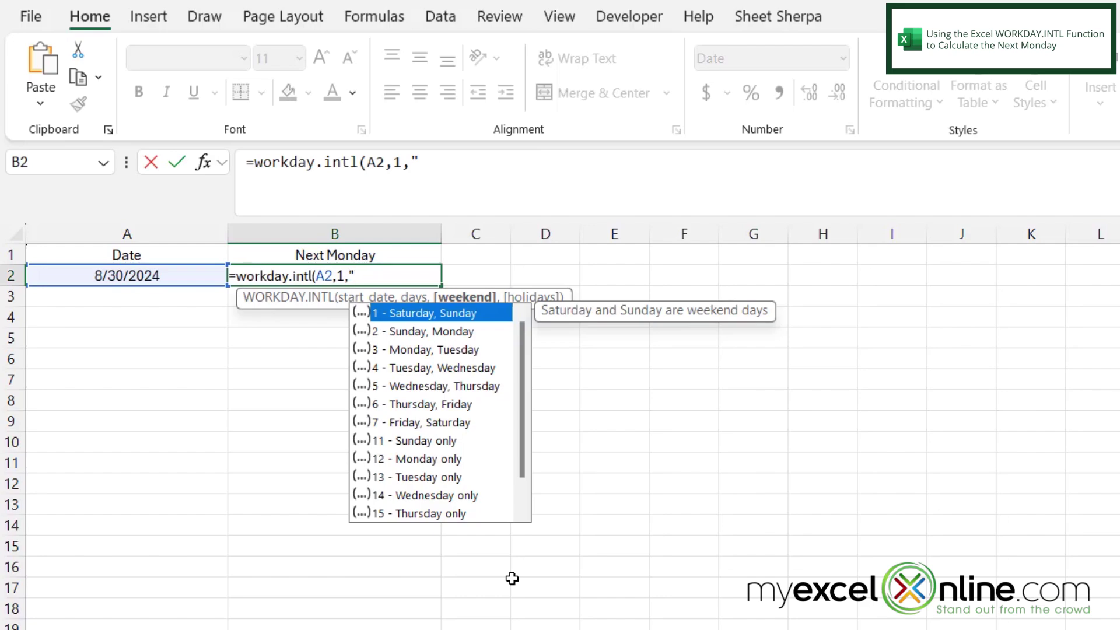
{"action": "type", "text": "0"}
{"action": "type", "text": "11"}
{"action": "type", "text": "11"}
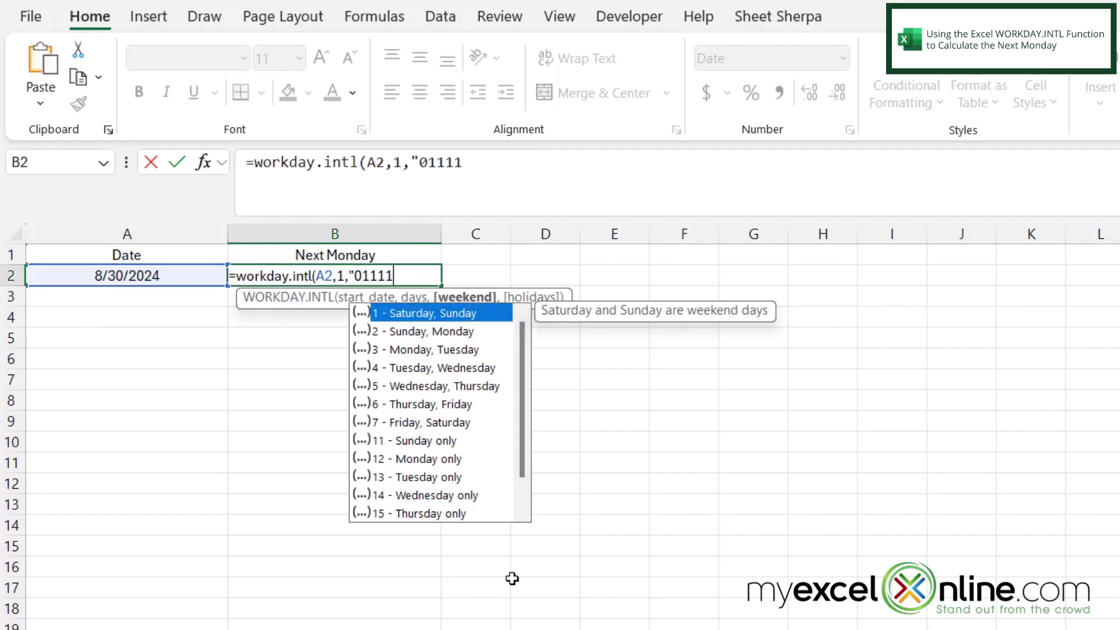
{"action": "type", "text": "11"}
{"action": "type", "text": "\")"}
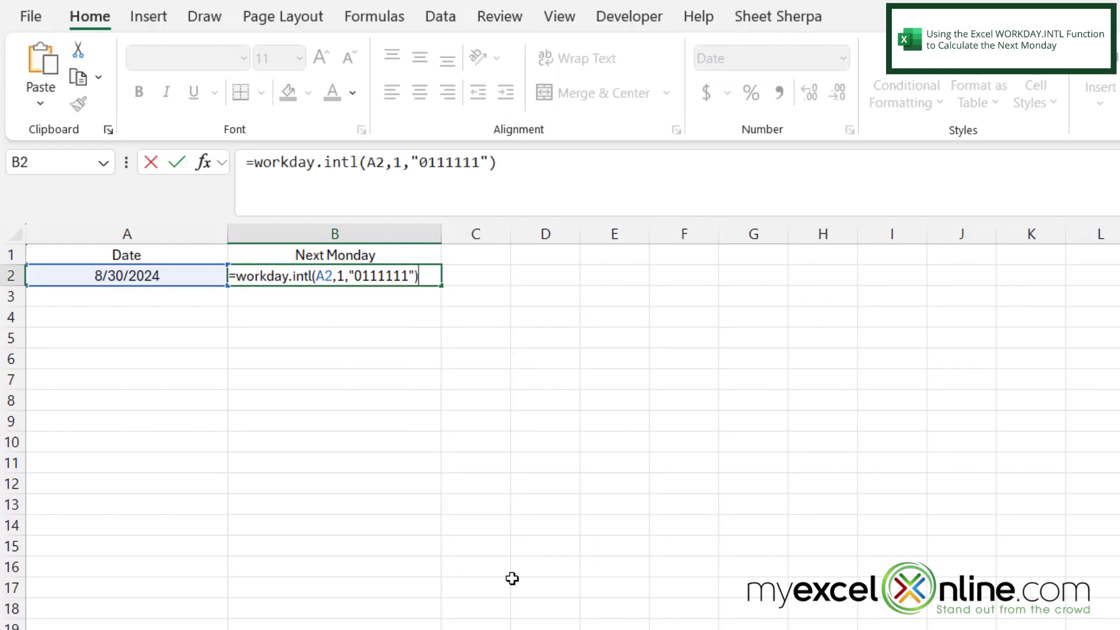
- Finish the formula with weekend string "0111111" so B2 returns Monday 9/2/2024
{"action": "key", "text": "Return"}
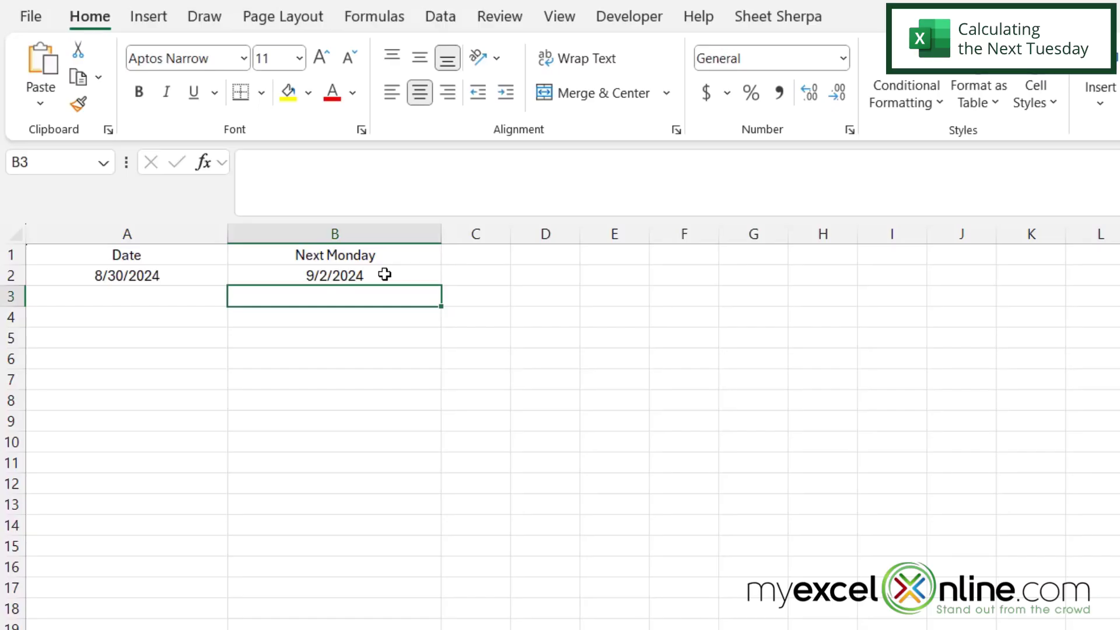
- Edit B2's weekend string from "0111111" to "1011111" so it returns Tuesday 9/3/2024
{"action": "left_click", "coordinate": [384, 275]}
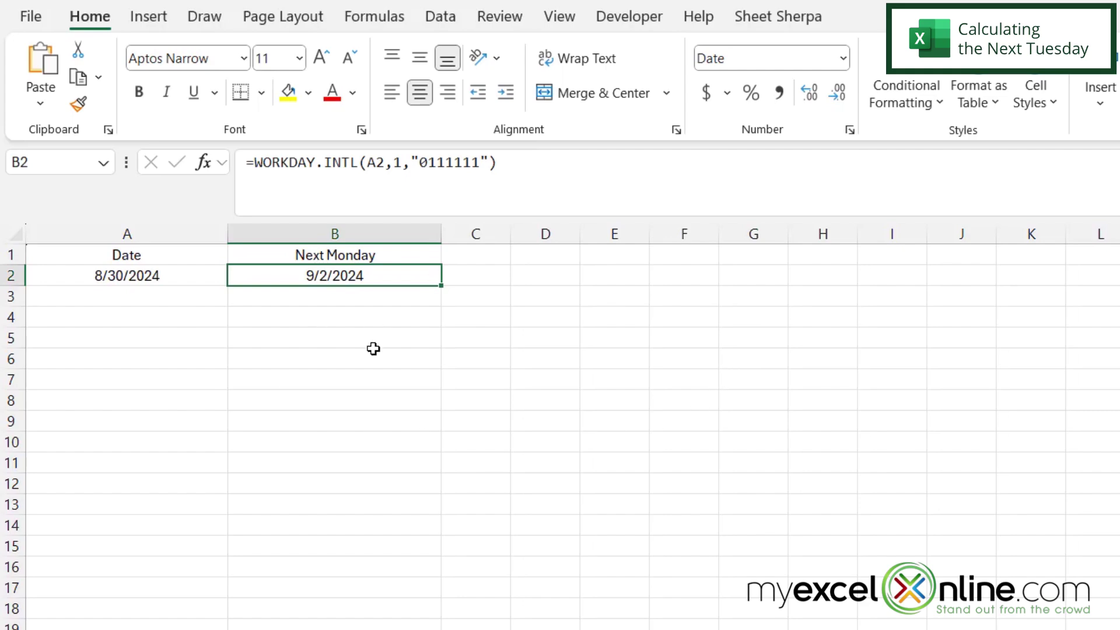
{"action": "left_click", "coordinate": [421, 170]}
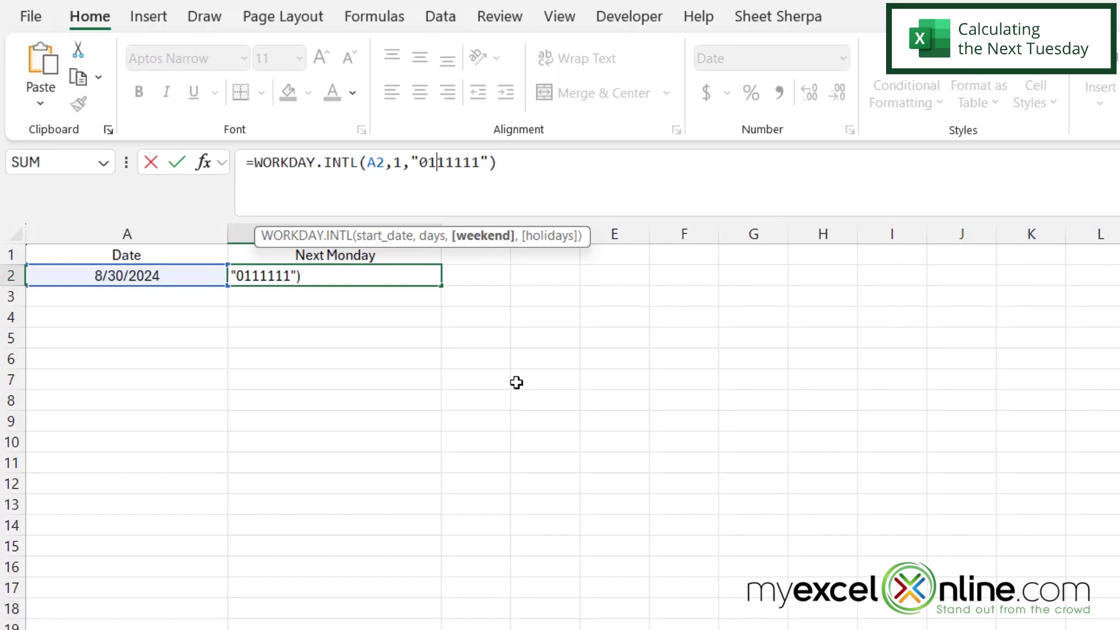
{"action": "key", "text": "Right"}
{"action": "key", "text": "BackSpace"}
{"action": "key", "text": "Right"}
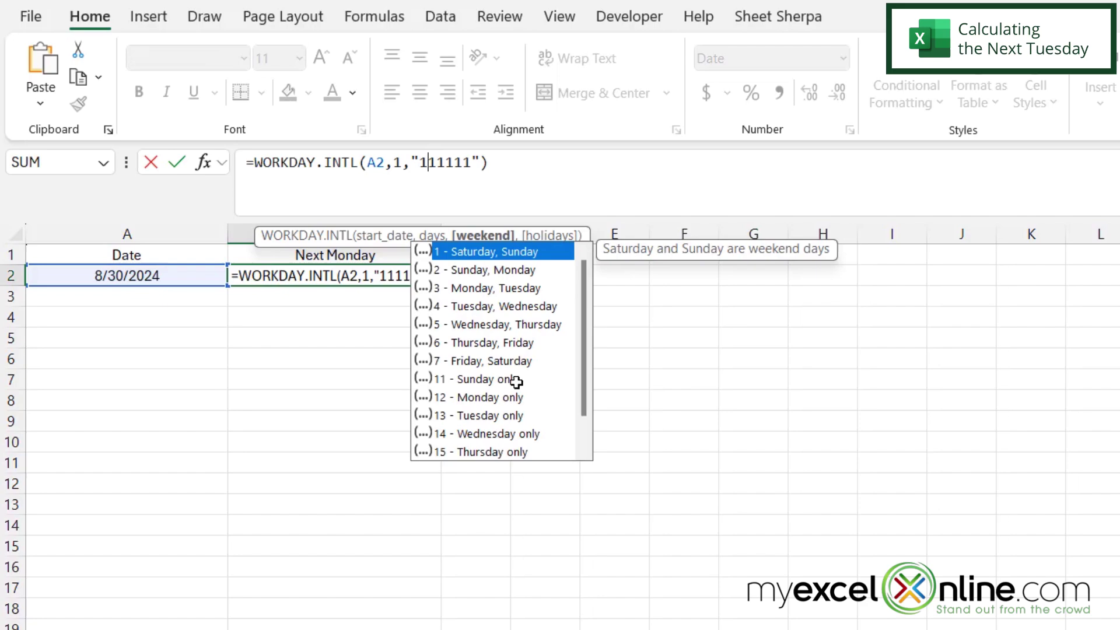
{"action": "type", "text": "0"}
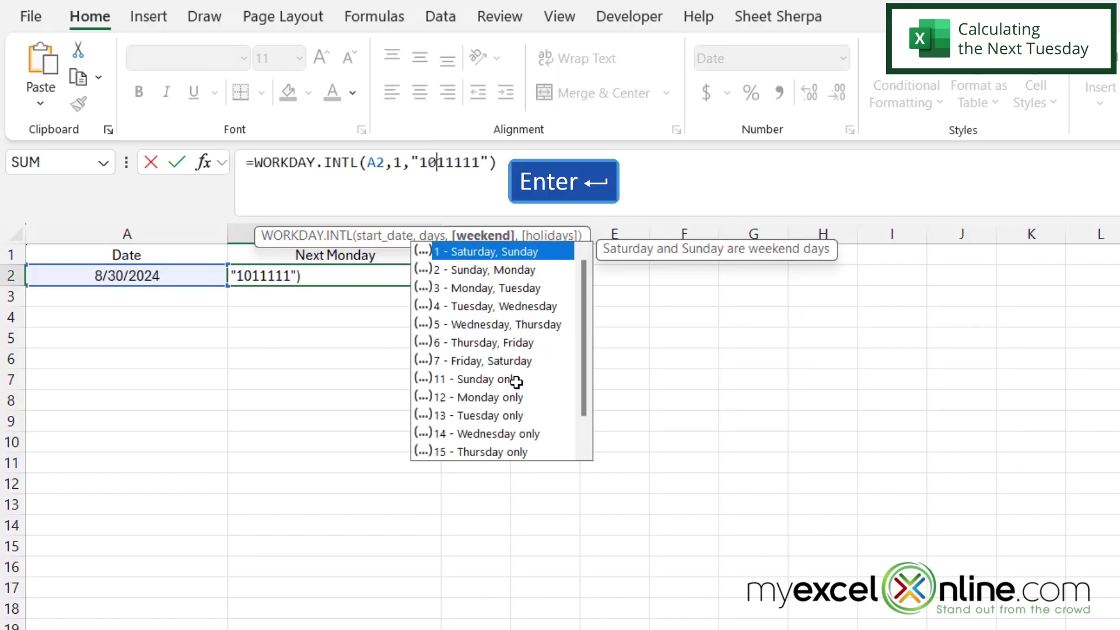
{"action": "key", "text": "Return"}
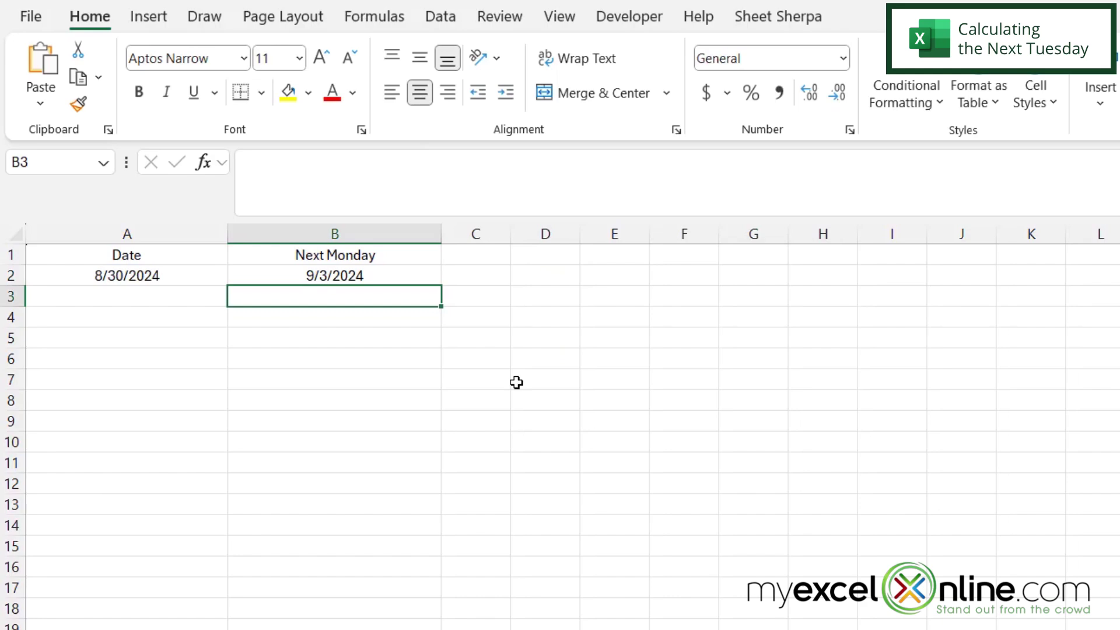
{"action": "left_click", "coordinate": [385, 276]}
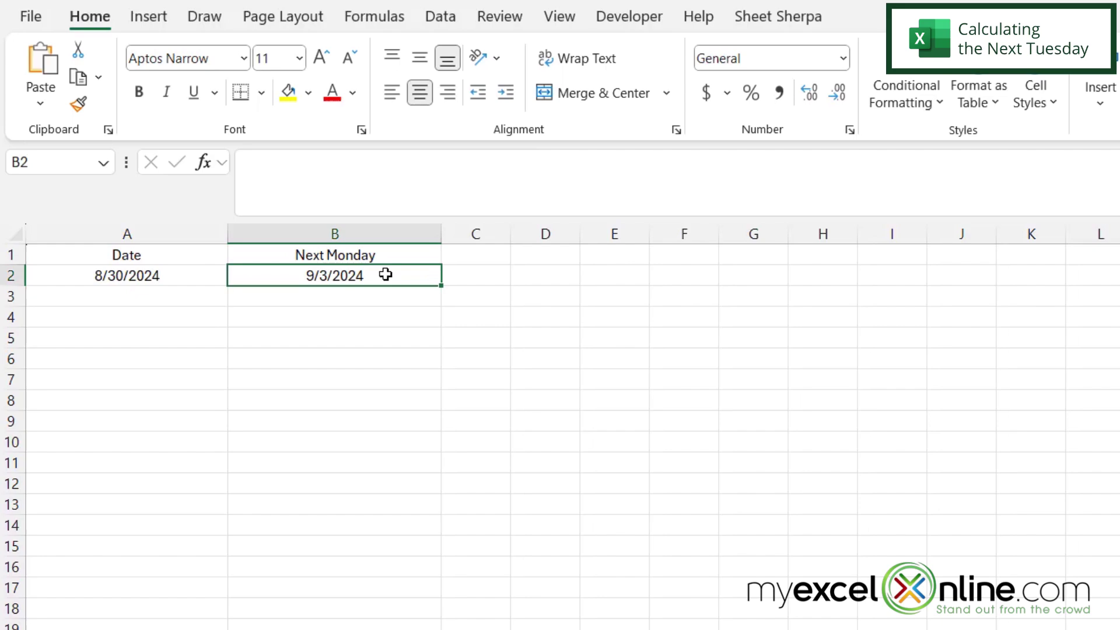